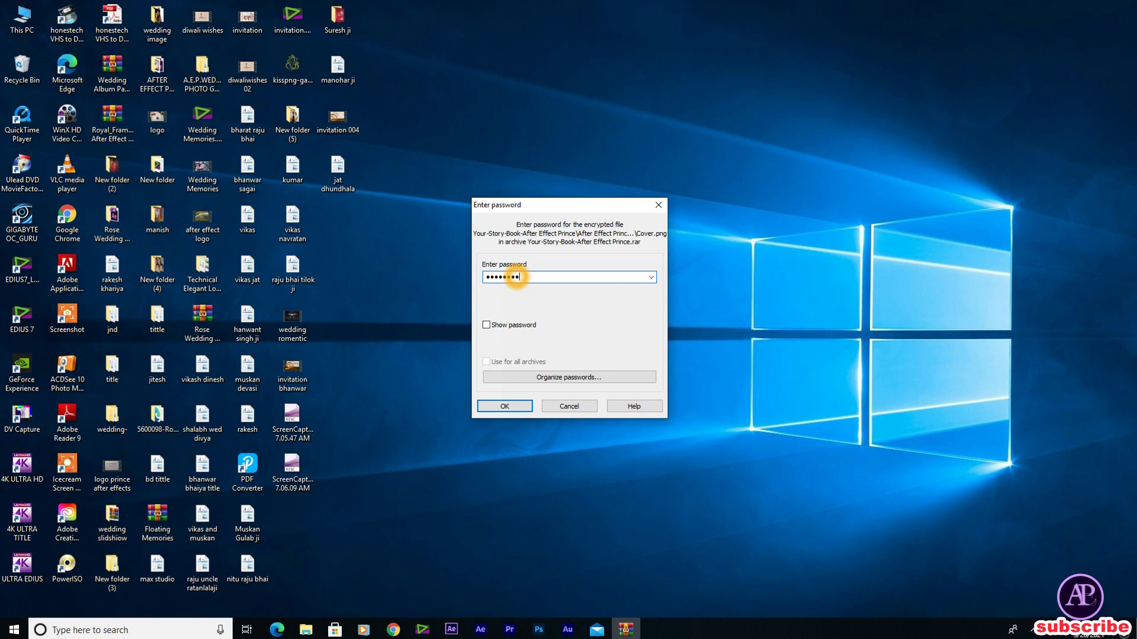
# Step: Confirm the password to extract the Your-Story-Book archive, and place the extracted folder beside the archive on the desktop
pyautogui.click(511, 408)
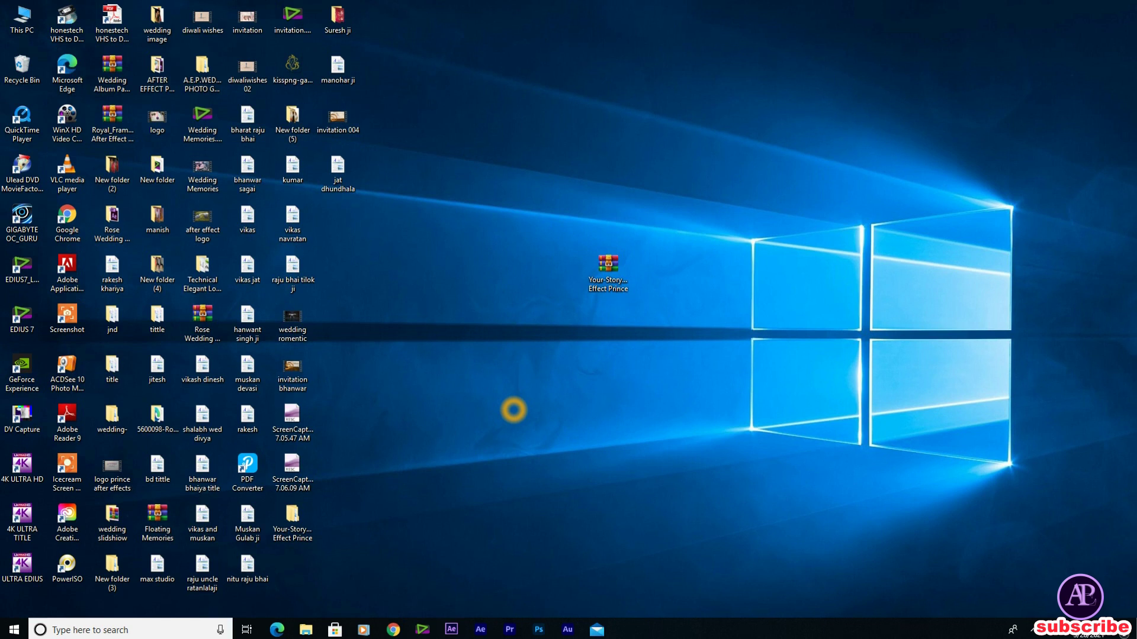
pyautogui.moveTo(293, 514); pyautogui.dragTo(657, 265)
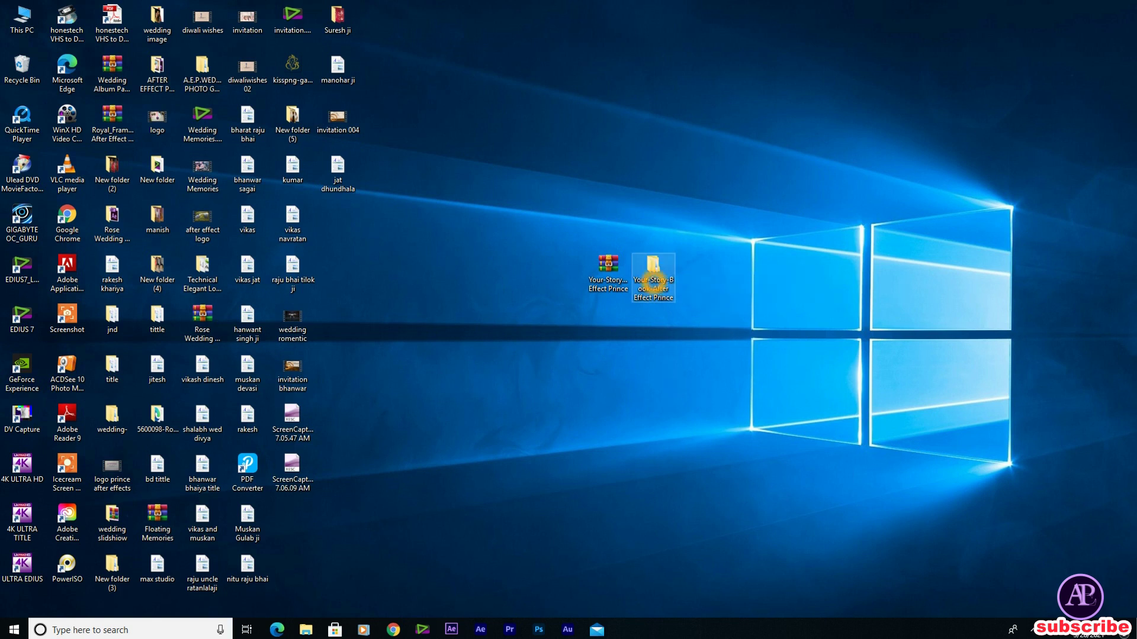
# Step: Browse the extracted folder's nested After Effect Prince folders and examine the numbered images in Placeholder After Effect Prince
pyautogui.doubleClick(654, 283)
pyautogui.click(190, 145)
pyautogui.doubleClick(190, 145)
pyautogui.doubleClick(203, 158)
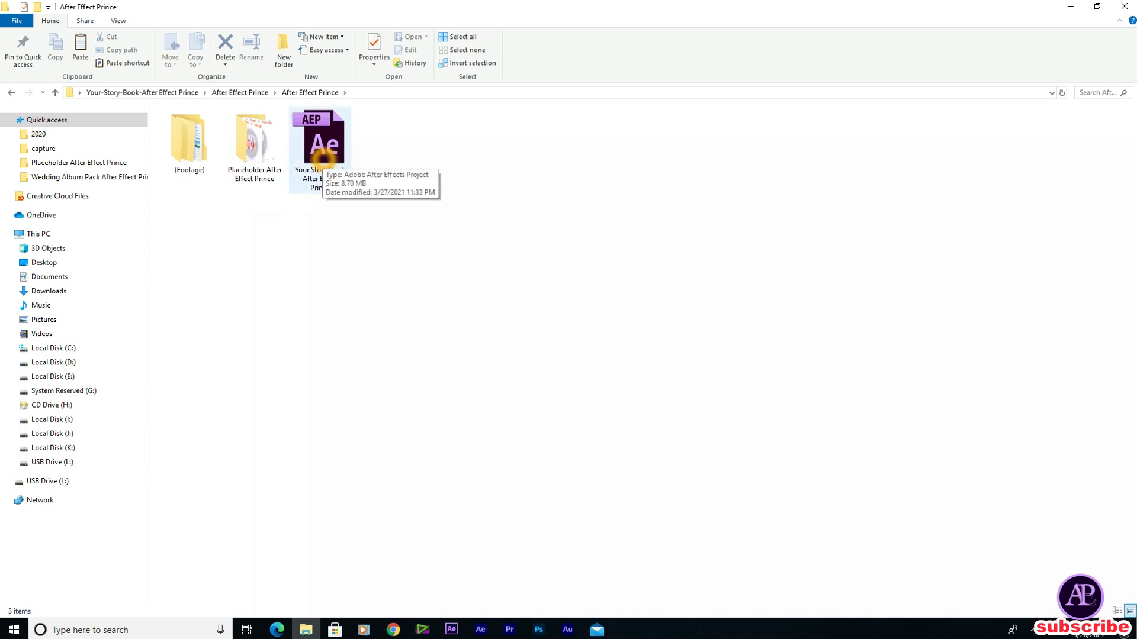
pyautogui.doubleClick(255, 145)
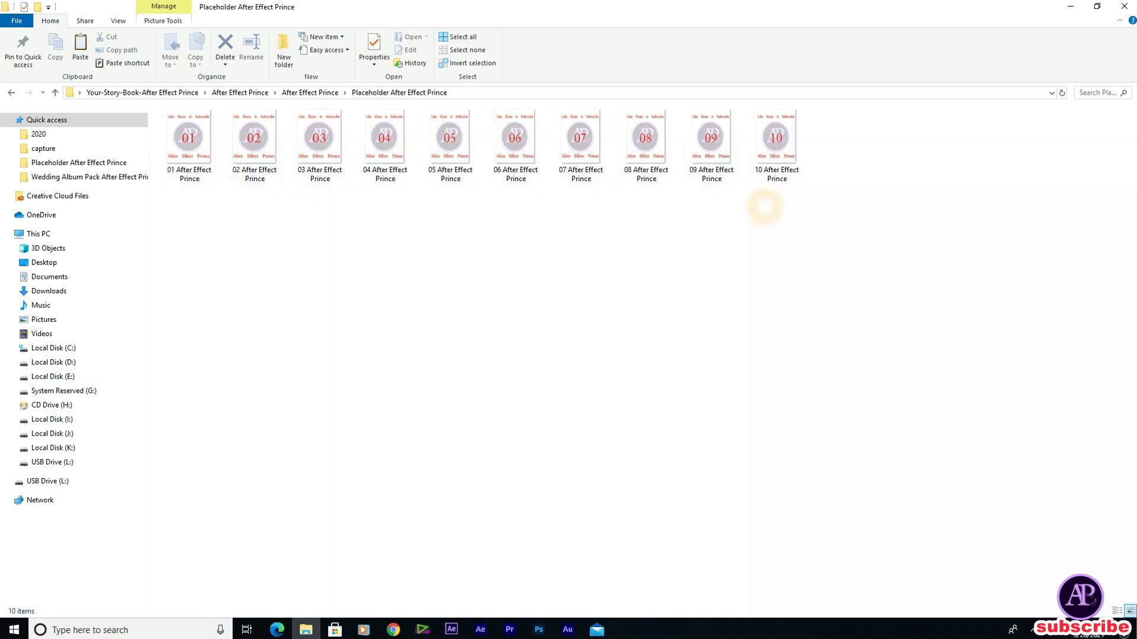
pyautogui.click(11, 92)
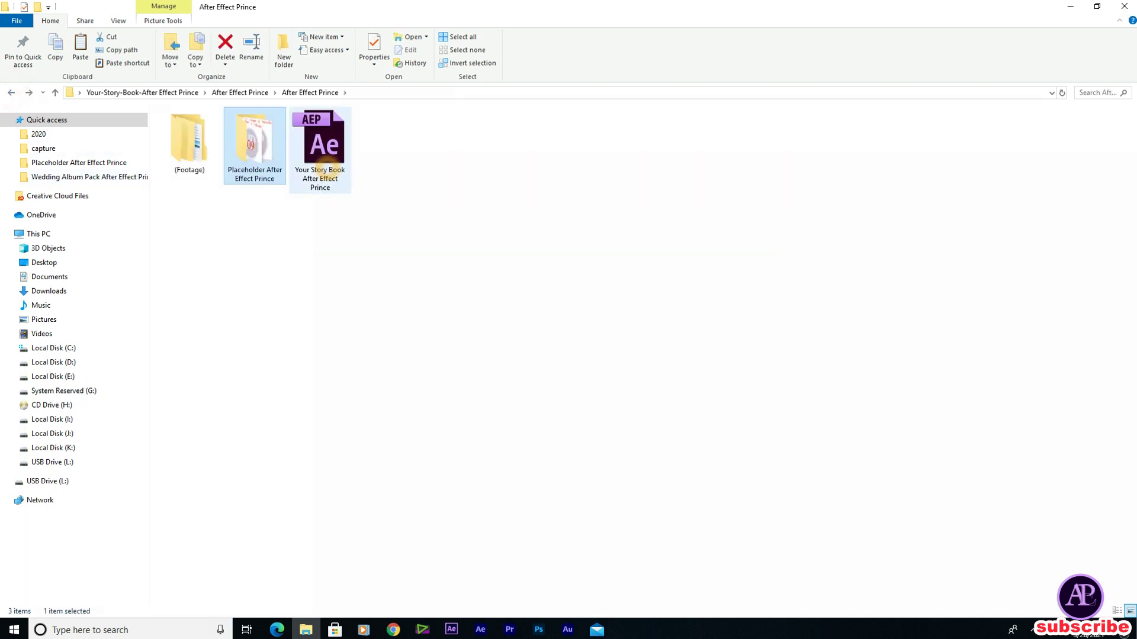
pyautogui.click(530, 299)
pyautogui.click(1073, 6)
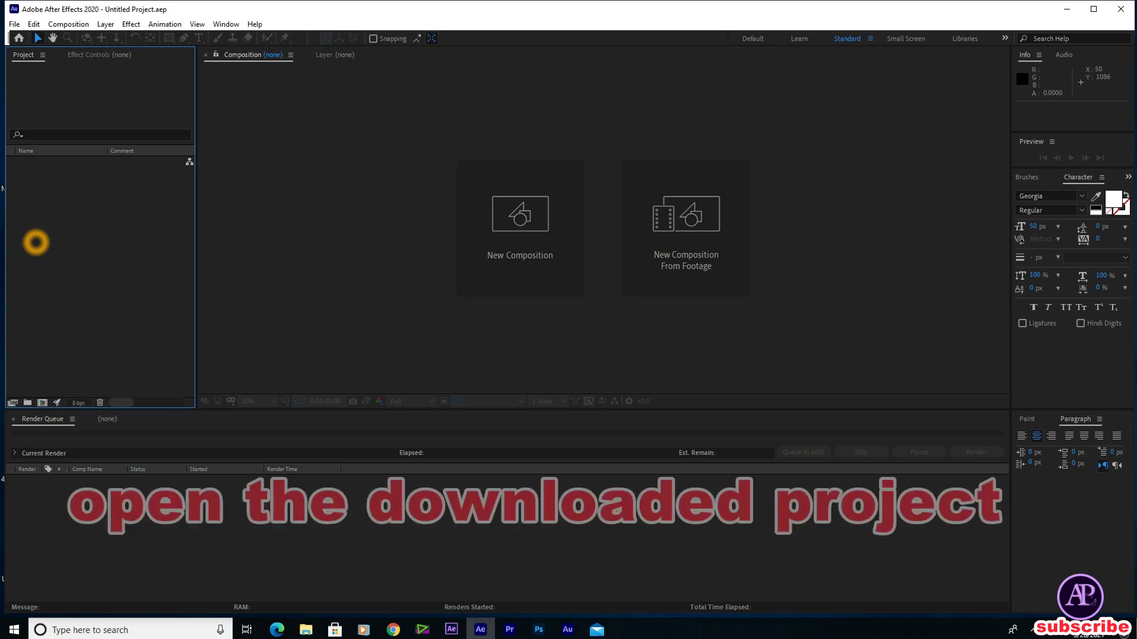
# Step: Open the project Your Story Book After Effect Prince from the extracted folder on the desktop
pyautogui.click(20, 24)
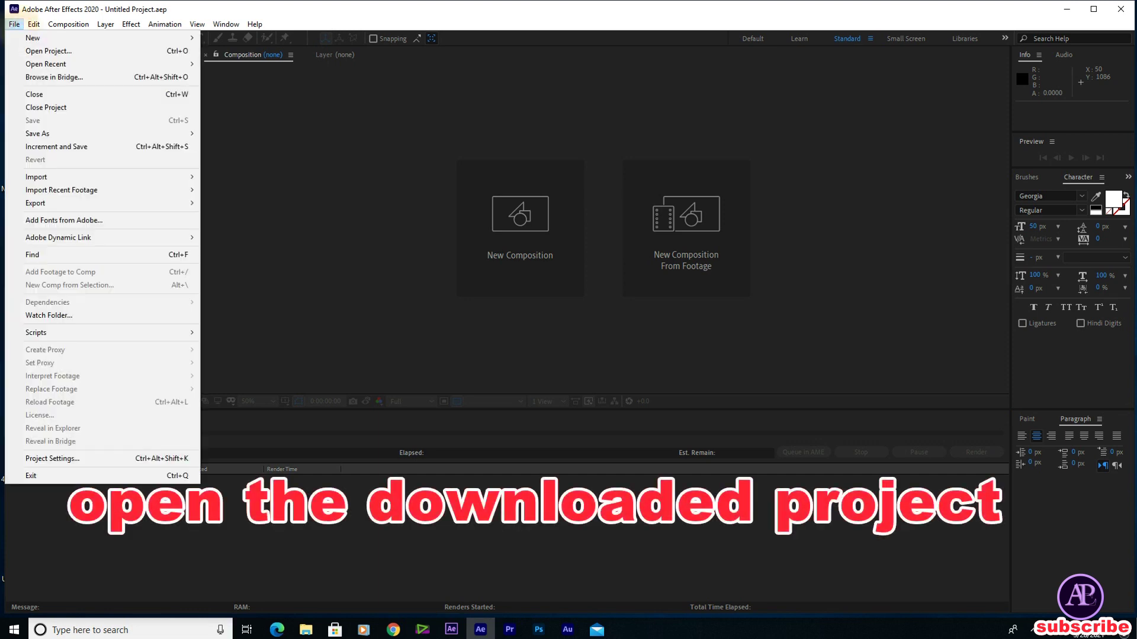
pyautogui.click(48, 52)
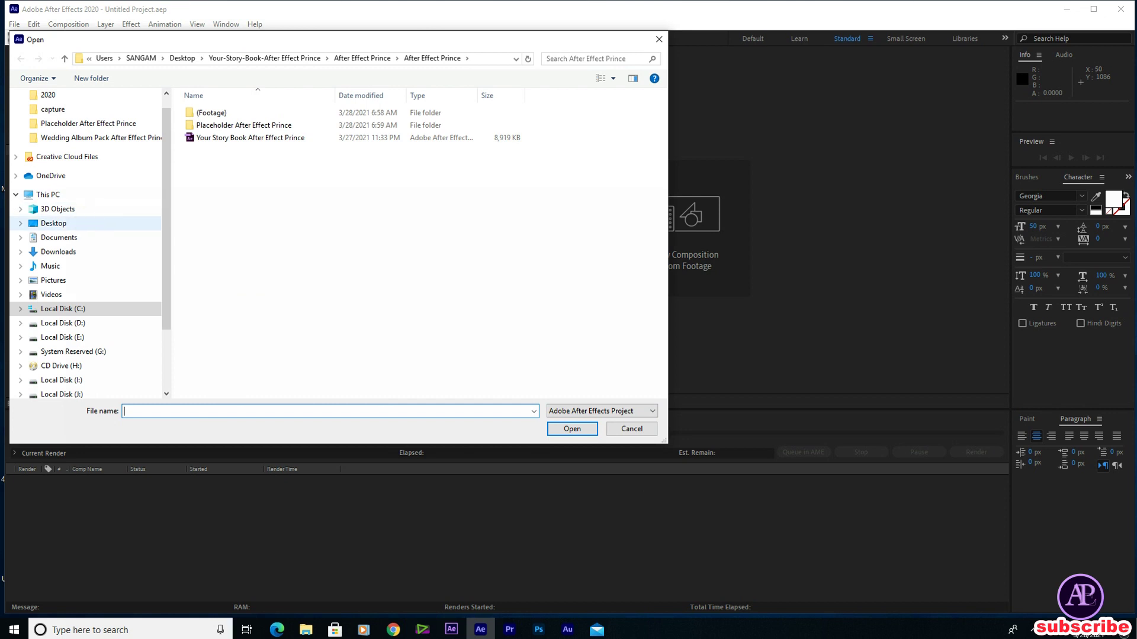
pyautogui.click(86, 223)
pyautogui.doubleClick(267, 337)
pyautogui.click(240, 113)
pyautogui.doubleClick(239, 112)
pyautogui.doubleClick(253, 112)
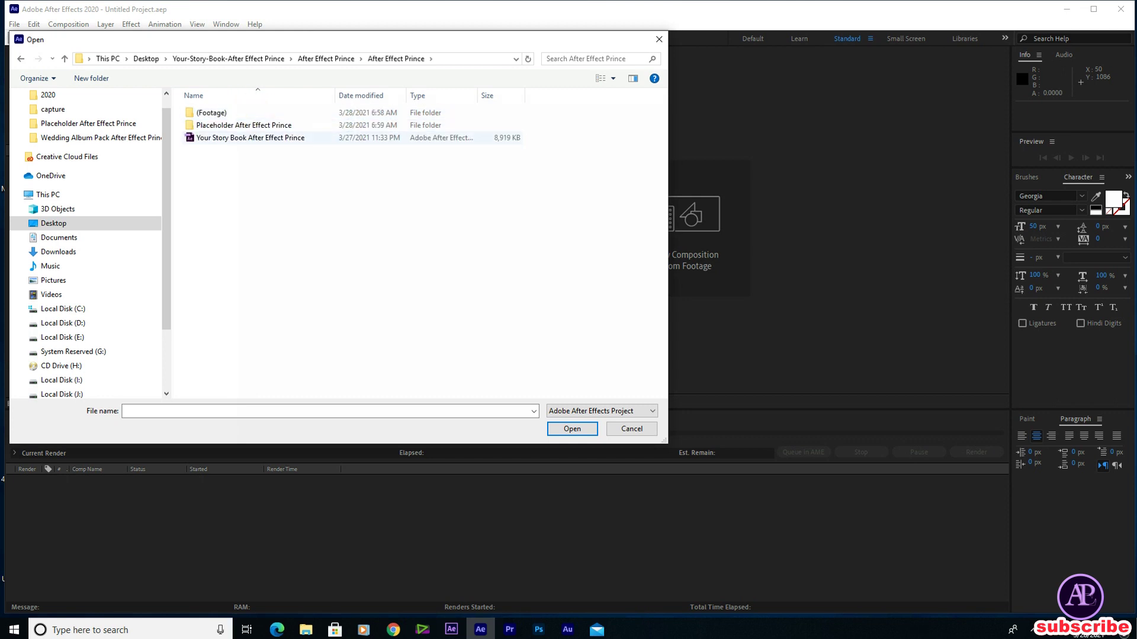
pyautogui.click(231, 140)
pyautogui.click(554, 425)
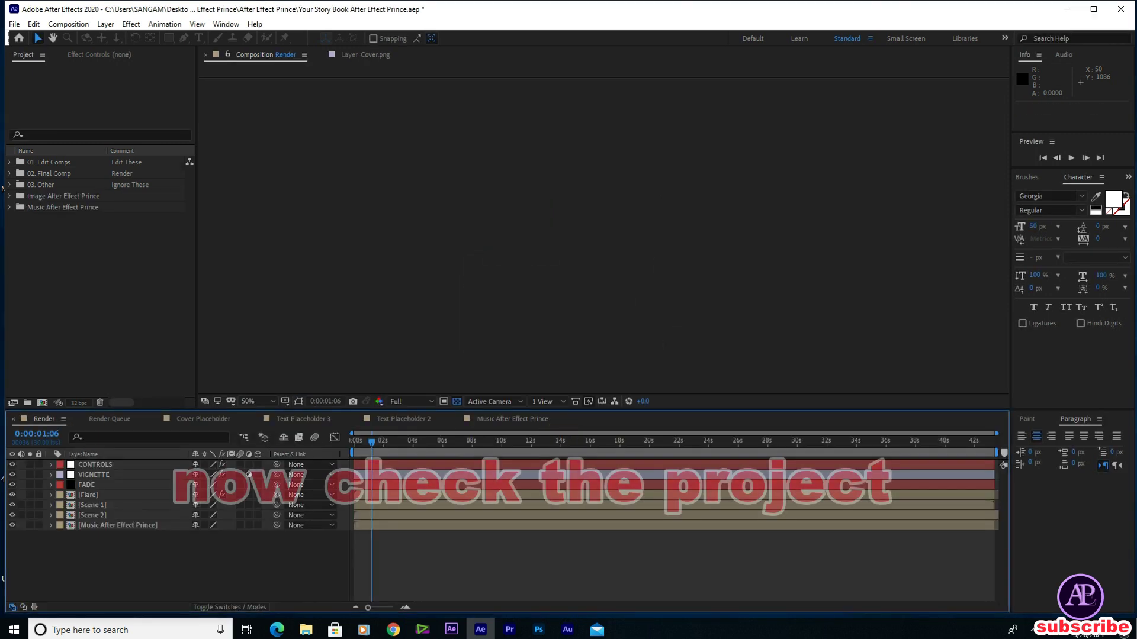
# Step: Preview the Render composition's frames at 0:00:02:03, 0:00:07:00 and 0:00:13:18
pyautogui.click(386, 441)
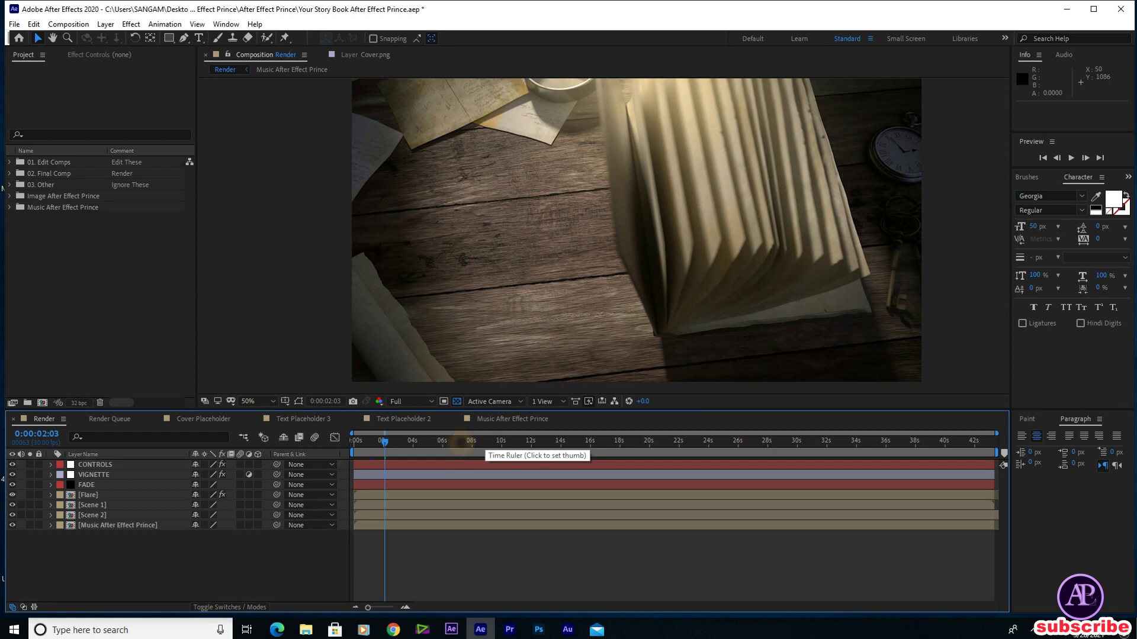
pyautogui.click(457, 441)
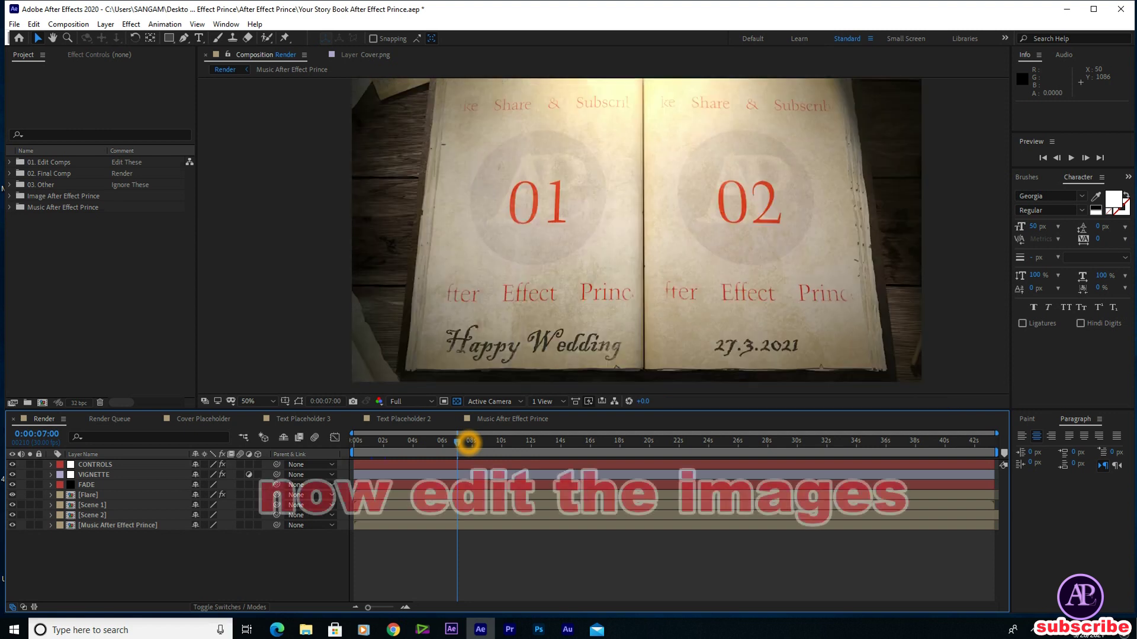
pyautogui.click(555, 442)
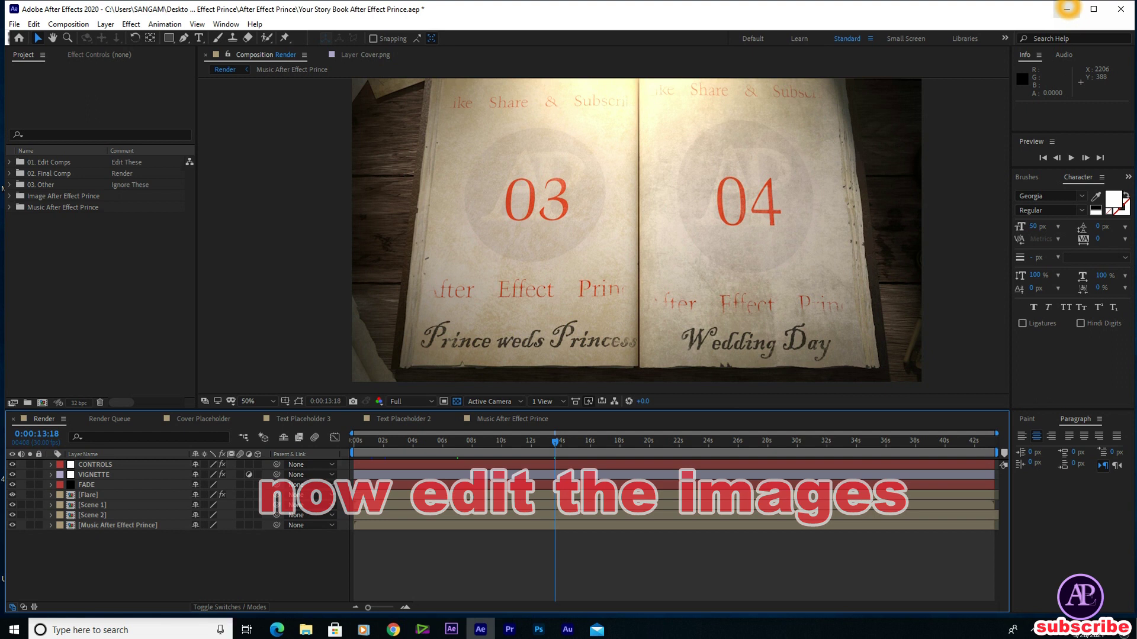
# Step: Minimize After Effects and launch Photoshop, leaving both running behind the desktop
pyautogui.click(1066, 9)
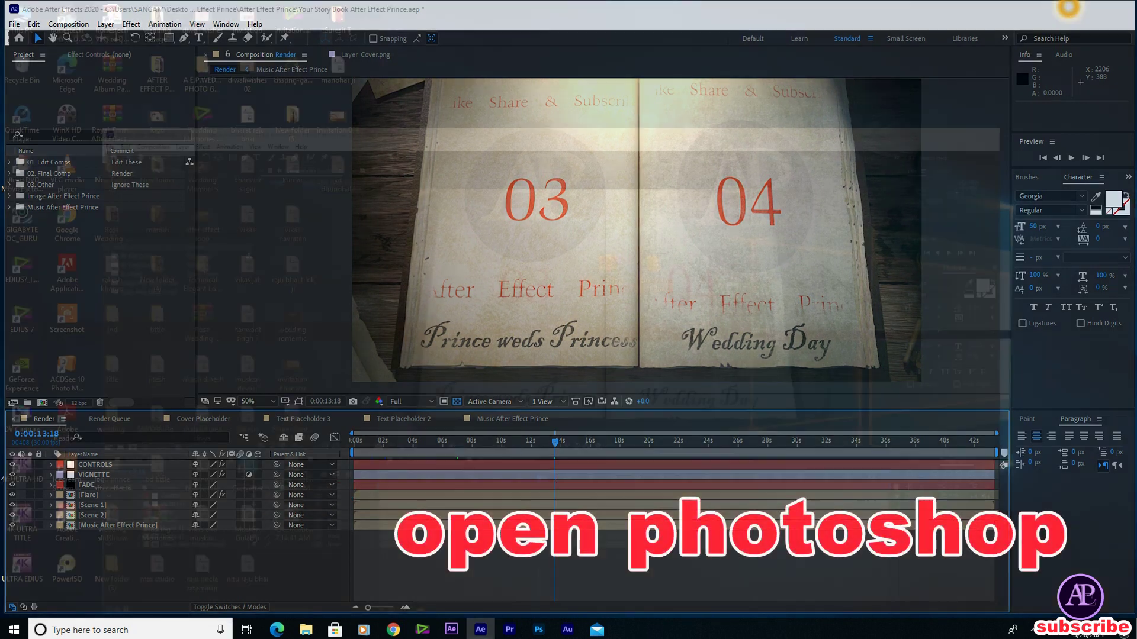
pyautogui.click(539, 628)
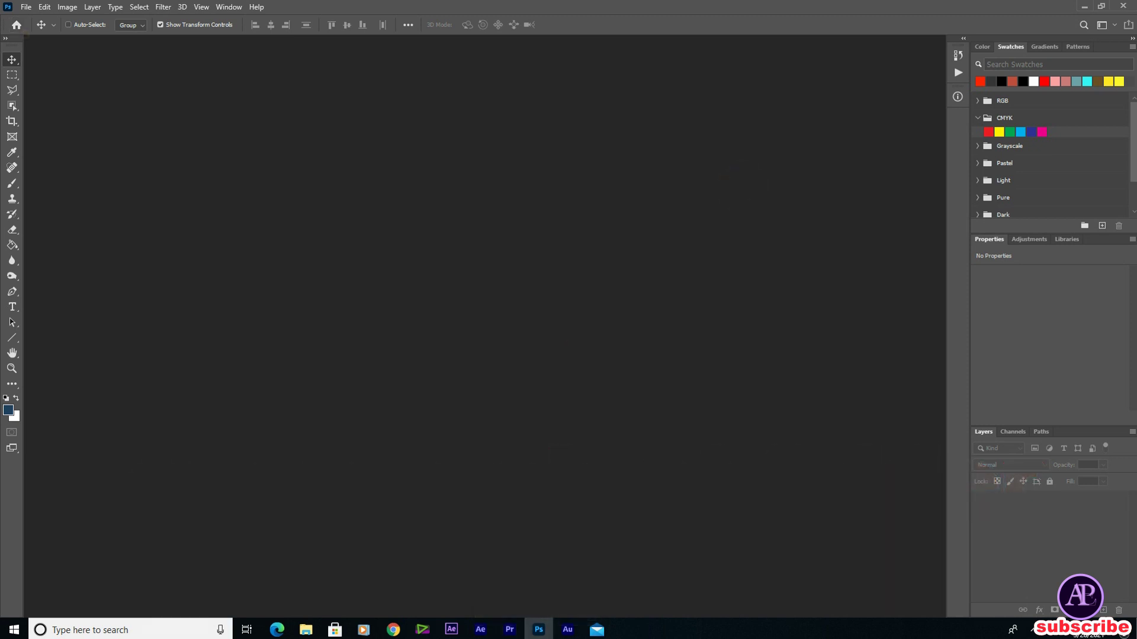
pyautogui.click(1084, 6)
# Step: Open the images 01 to 05 After Effect Prince from the Placeholder After Effect Prince folder in Photoshop
pyautogui.doubleClick(653, 270)
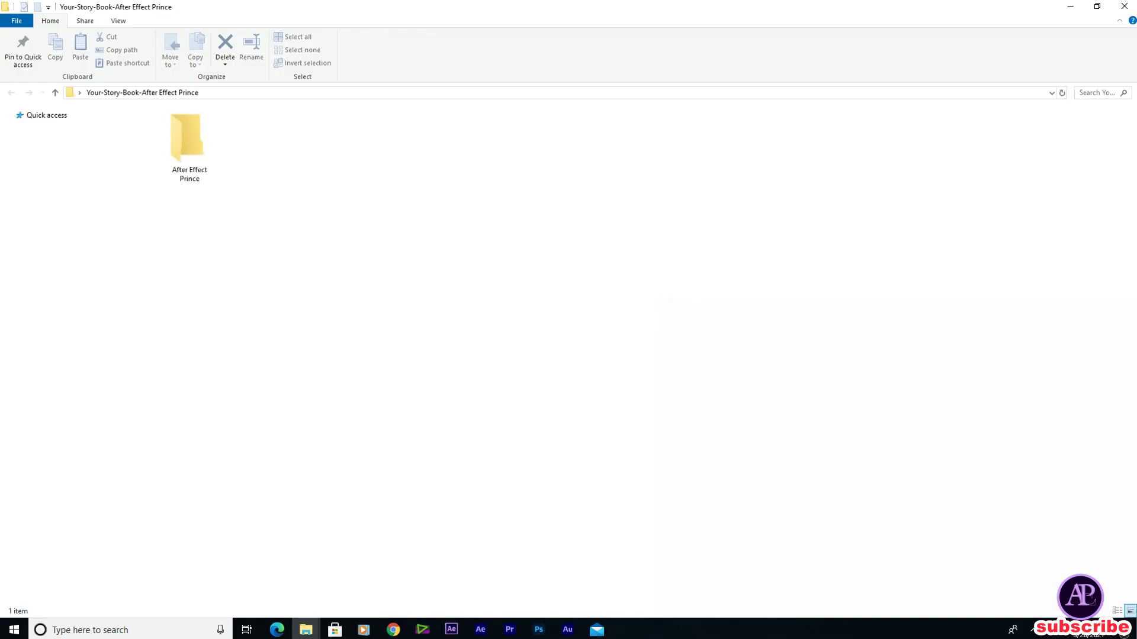
pyautogui.doubleClick(189, 142)
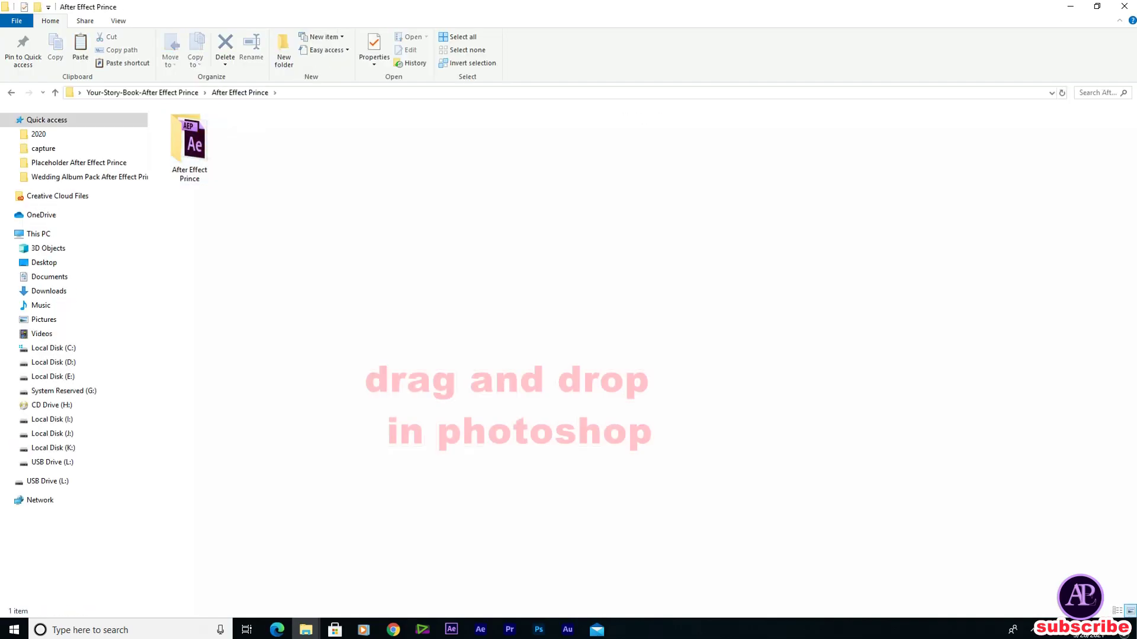
pyautogui.doubleClick(189, 142)
pyautogui.click(263, 159)
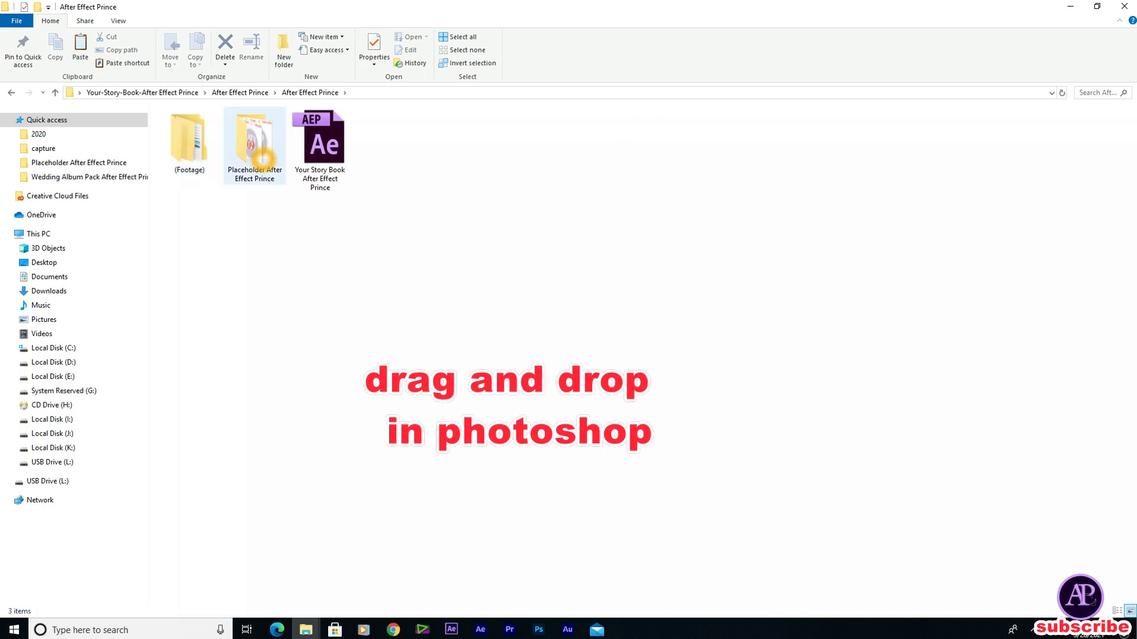
pyautogui.doubleClick(263, 159)
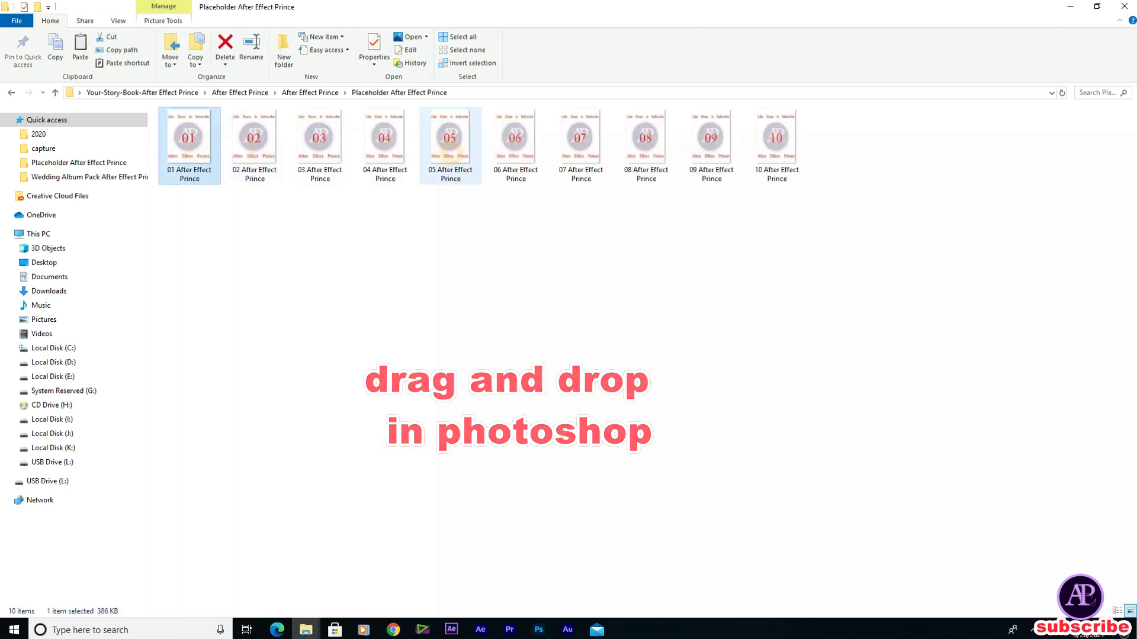
pyautogui.keyDown('shift'); pyautogui.click(450, 151); pyautogui.keyUp('shift')
pyautogui.moveTo(450, 151); pyautogui.dragTo(484, 435)
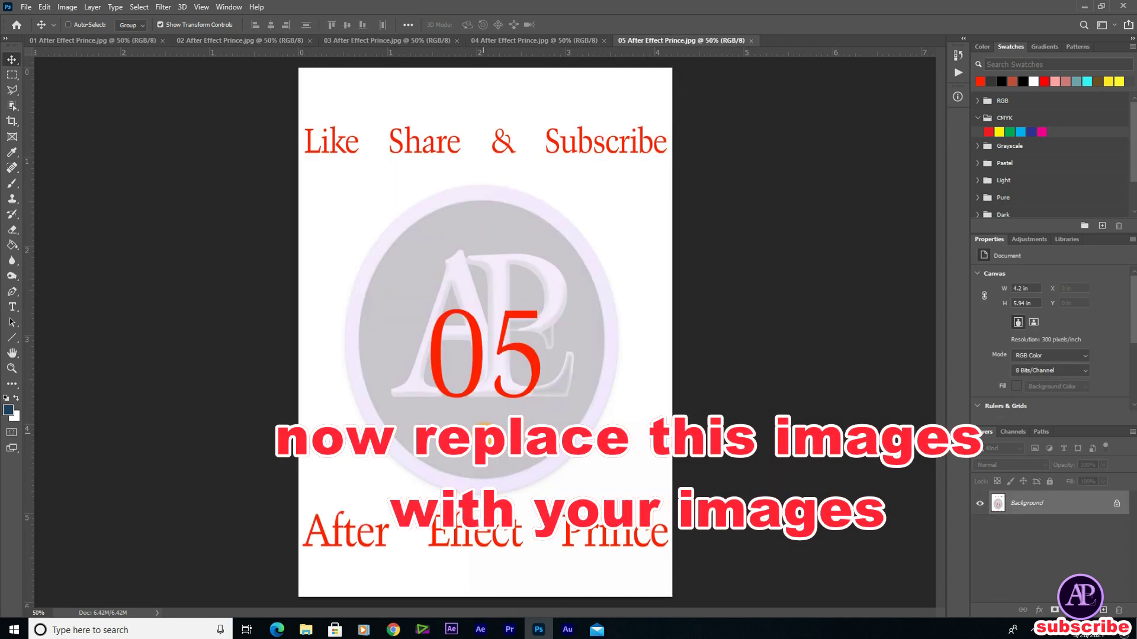
# Step: Place the photo pexels-jonathan-borba-2917380 from wedding image > New folder (3) into the 01 After Effect Prince document in Photoshop
pyautogui.click(83, 40)
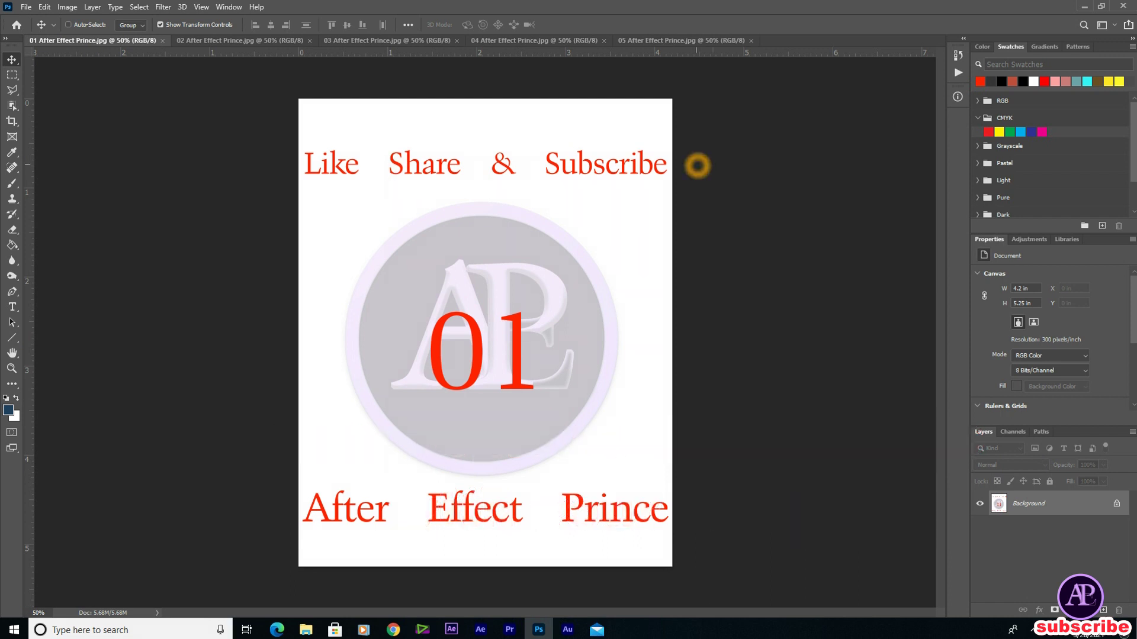
pyautogui.click(1084, 6)
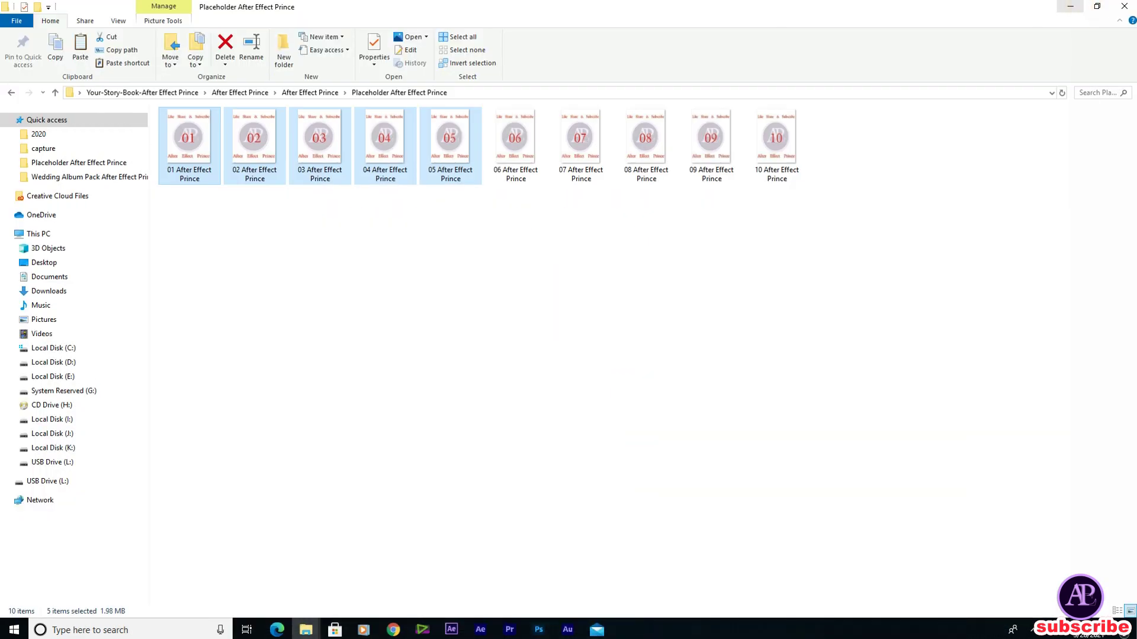
pyautogui.click(1071, 6)
pyautogui.doubleClick(157, 22)
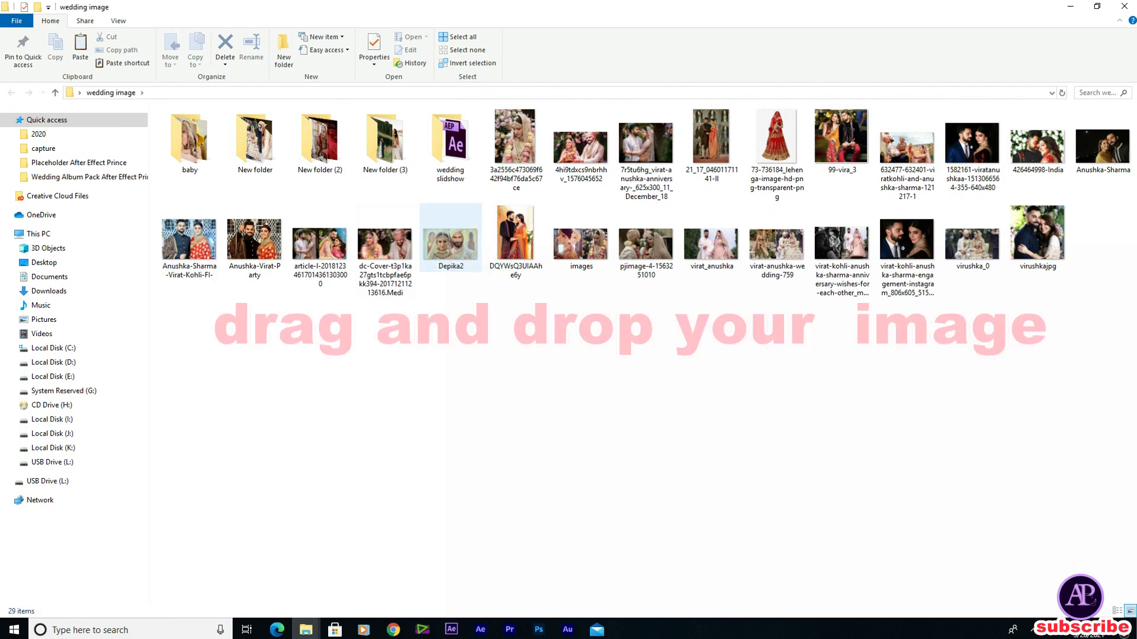
pyautogui.doubleClick(385, 142)
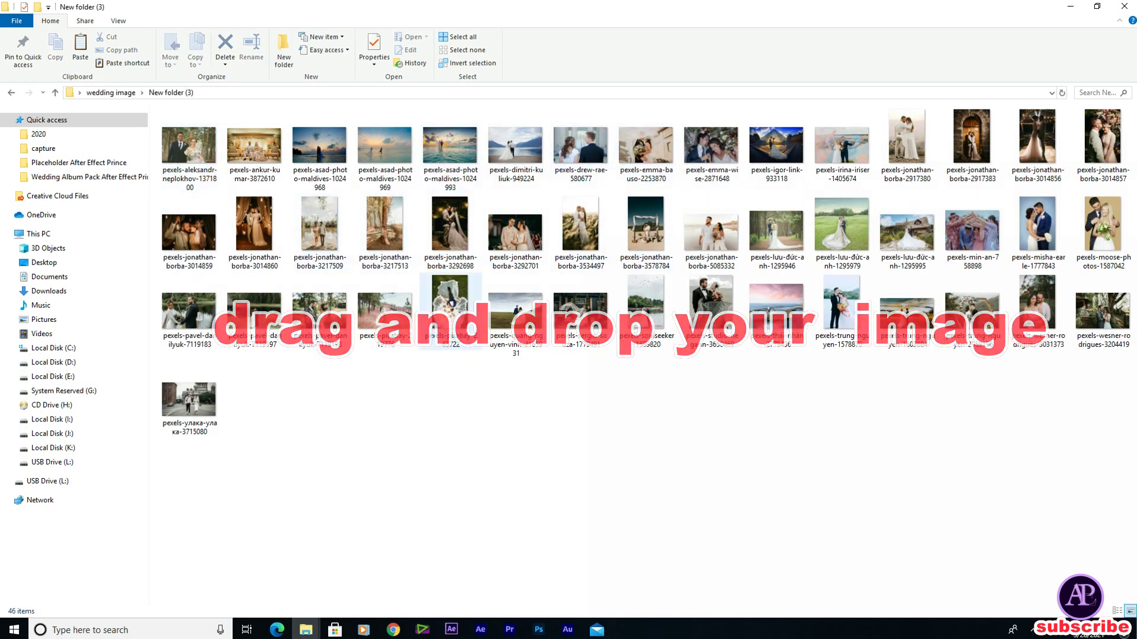
pyautogui.click(255, 231)
pyautogui.moveTo(254, 231); pyautogui.dragTo(610, 483)
pyautogui.moveTo(907, 142); pyautogui.dragTo(538, 629)
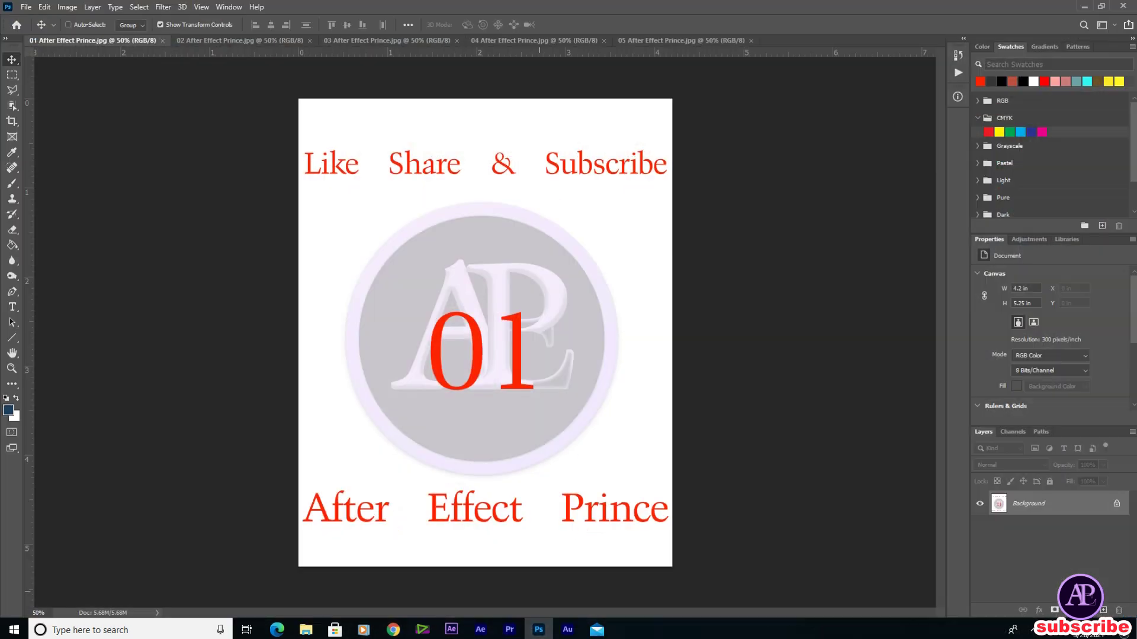
pyautogui.moveTo(504, 452); pyautogui.dragTo(504, 451)
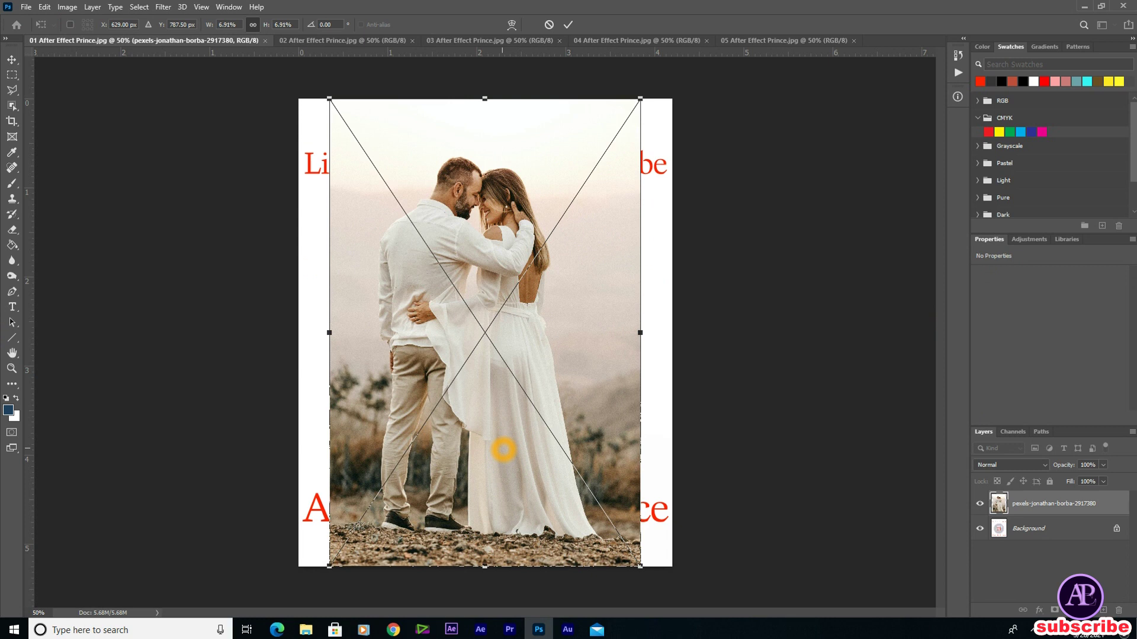
# Step: Enlarge the placed couple photo to about 4.21 by 6.31 in and align it with the canvas top to cover the placeholder
pyautogui.scroll(-3, 520, 447)
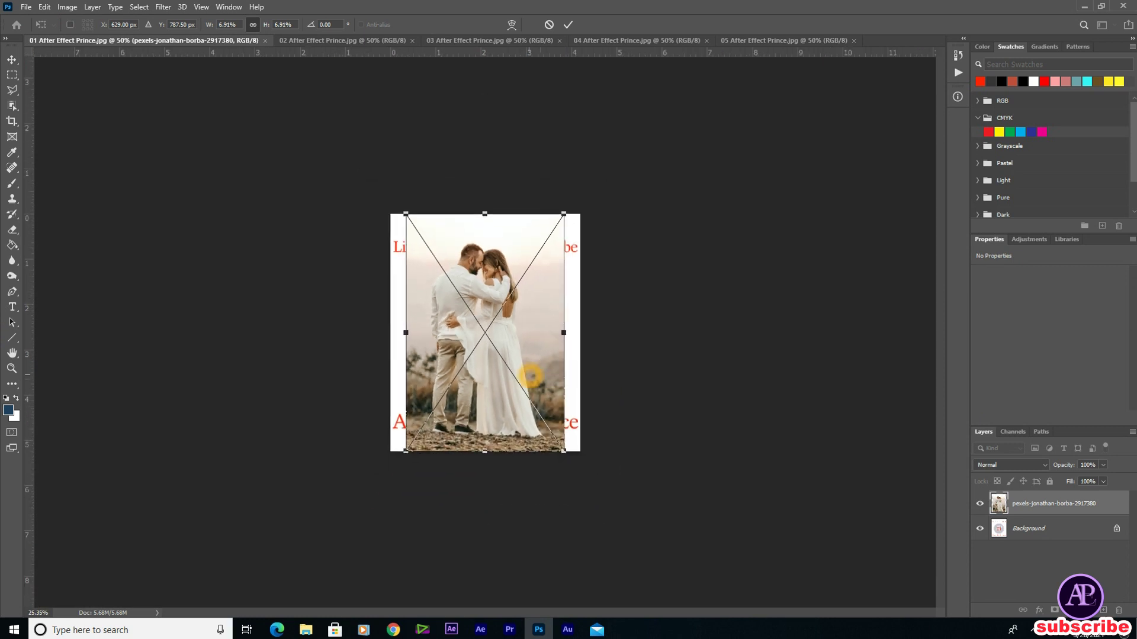
pyautogui.moveTo(564, 452); pyautogui.dragTo(581, 474)
pyautogui.moveTo(490, 243); pyautogui.dragTo(486, 302)
pyautogui.press('Return')
# Step: Flatten the couple photo and the placeholder background into a single layer
pyautogui.scroll(3, 486, 302)
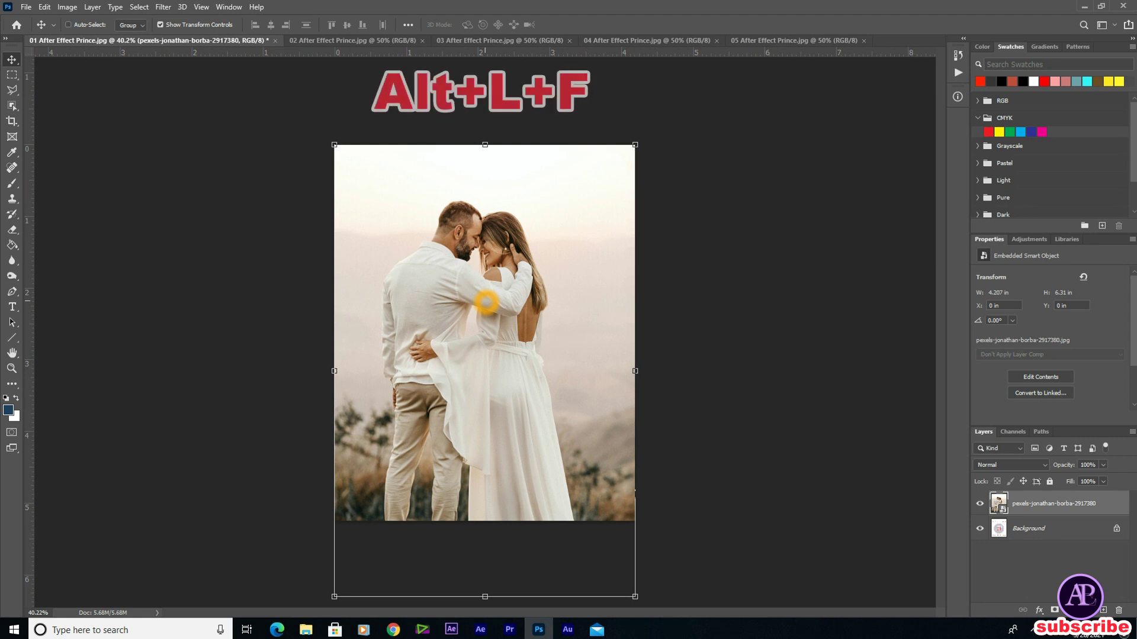
pyautogui.hotkey('alt', 'l')
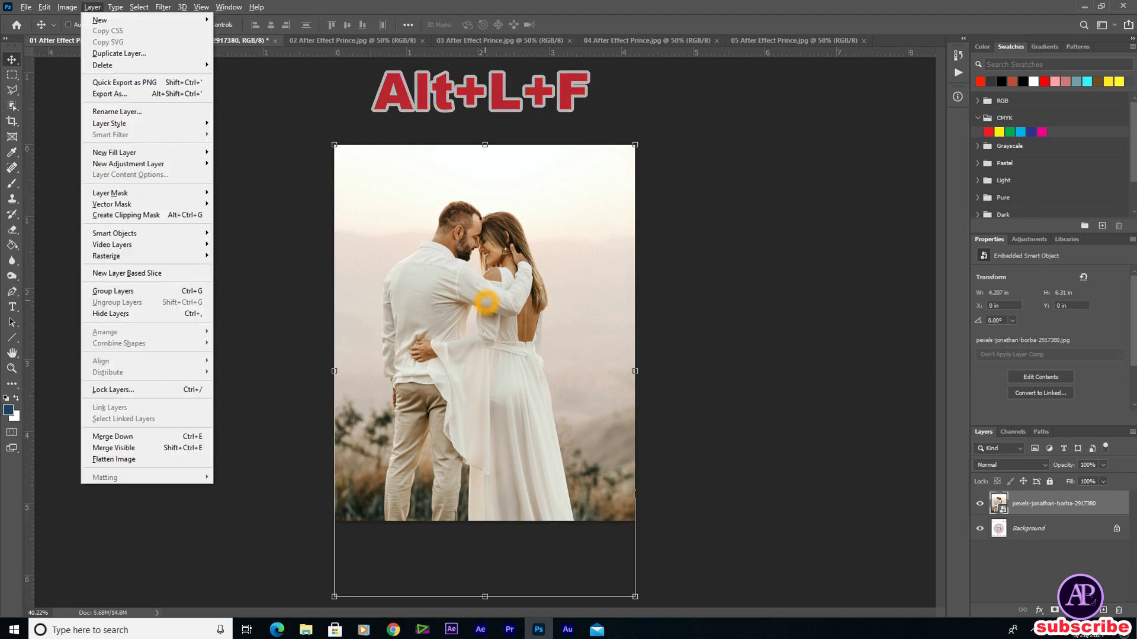
pyautogui.press('f')
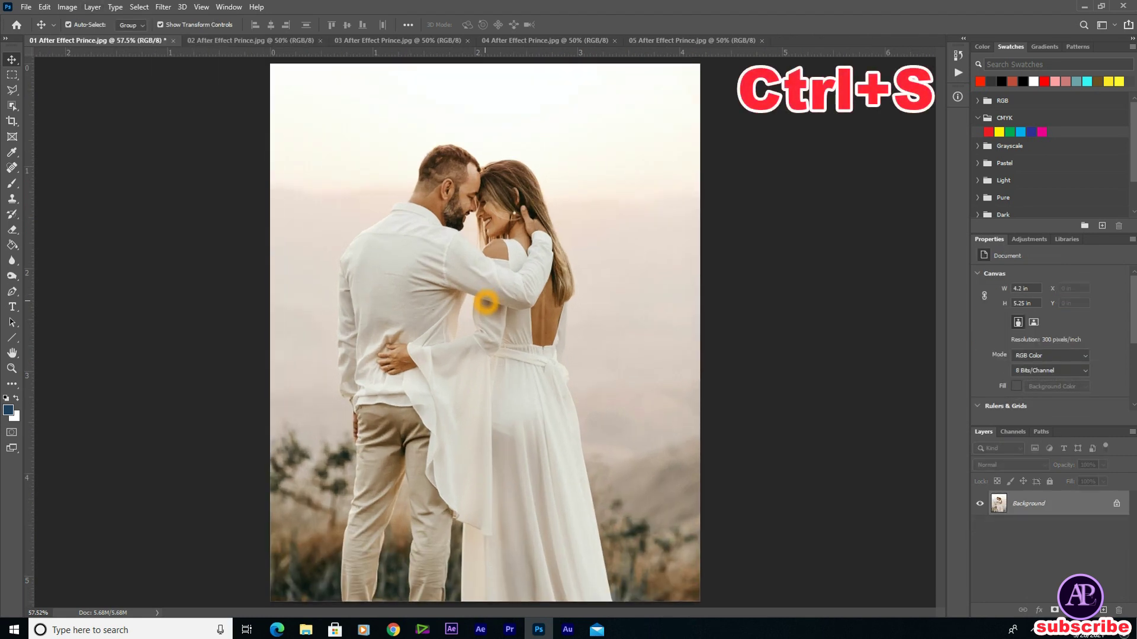
# Step: Save the changes to 01 After Effect Prince.jpg and close the document
pyautogui.hotkey('ctrl', 's')
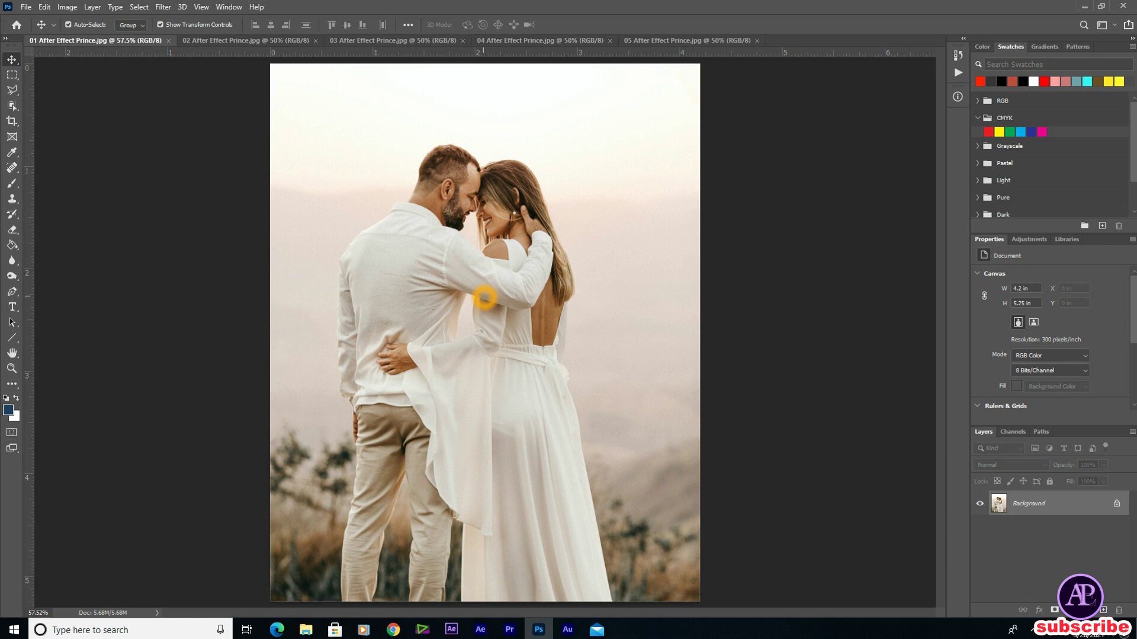
pyautogui.hotkey('ctrl', 'w')
# Step: Bring up the 02 After Effect Prince document and switch to the File Explorer folder with the wedding photos
pyautogui.click(118, 40)
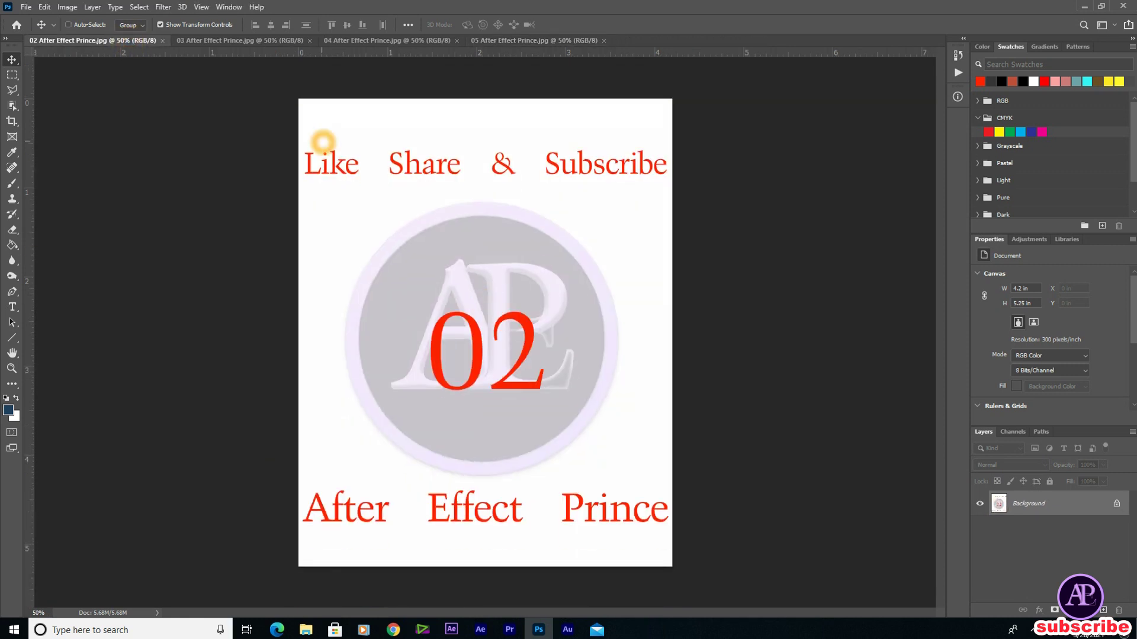
pyautogui.moveTo(305, 630)
pyautogui.click(438, 571)
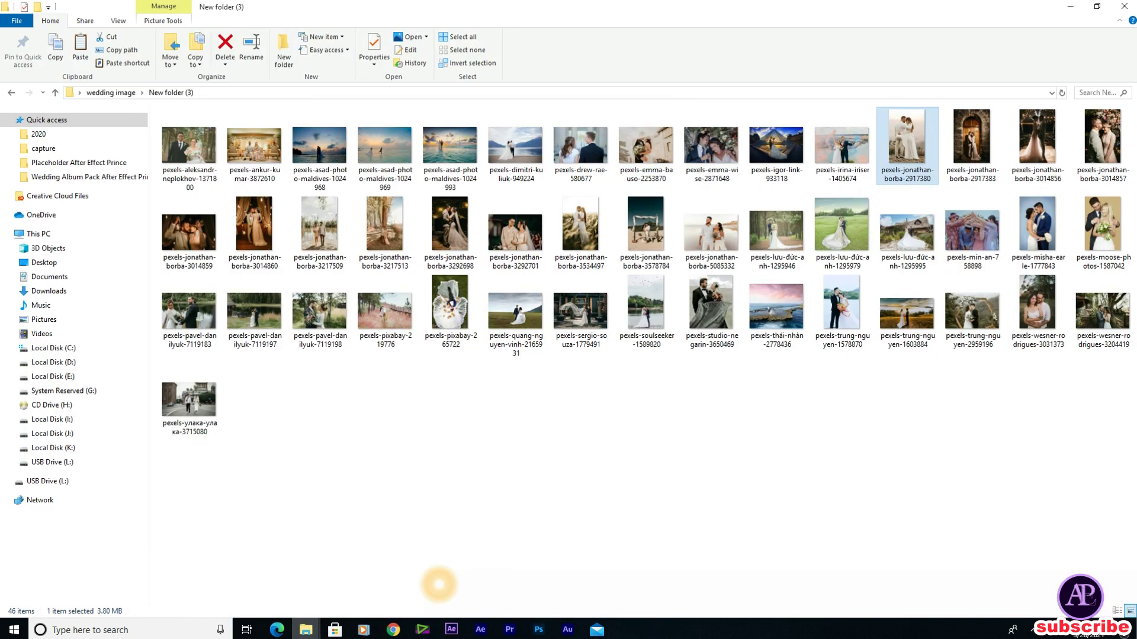